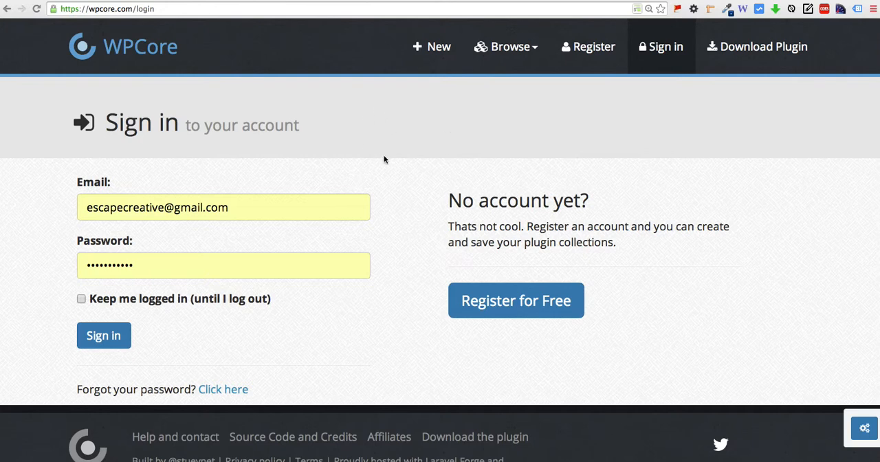
Sign in to the account with the prefilled credentials and open the form for a new collection.
scroll(393, 165, down, 1)
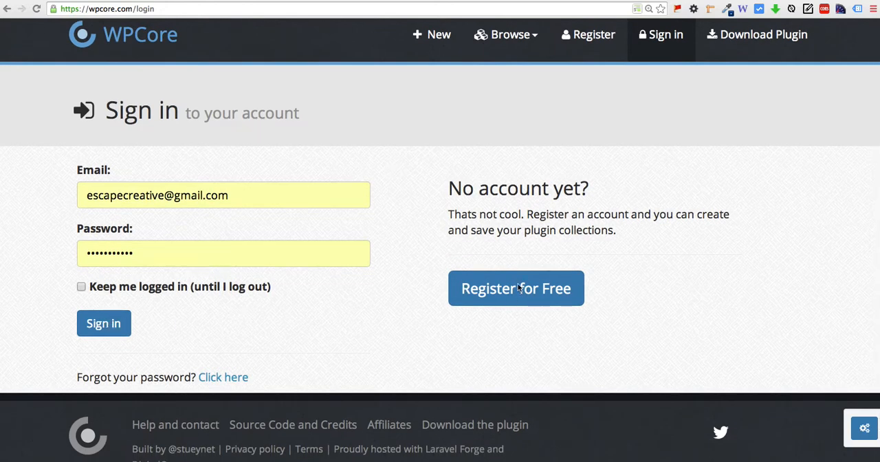
click(97, 323)
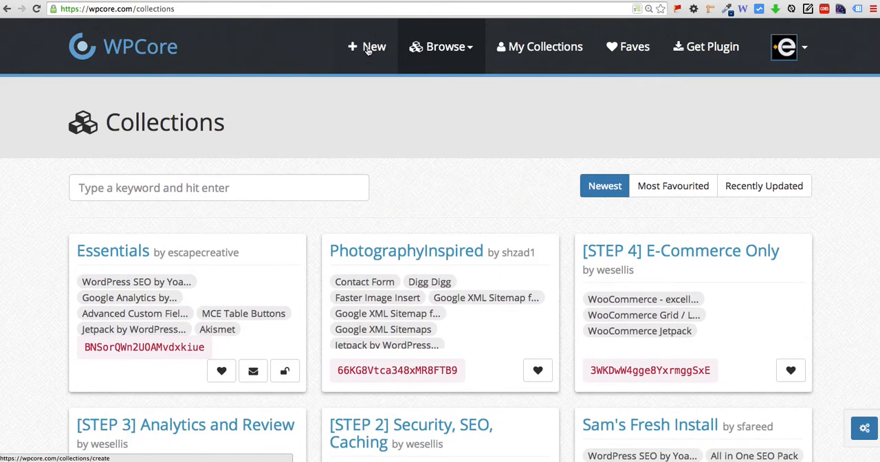
click(368, 48)
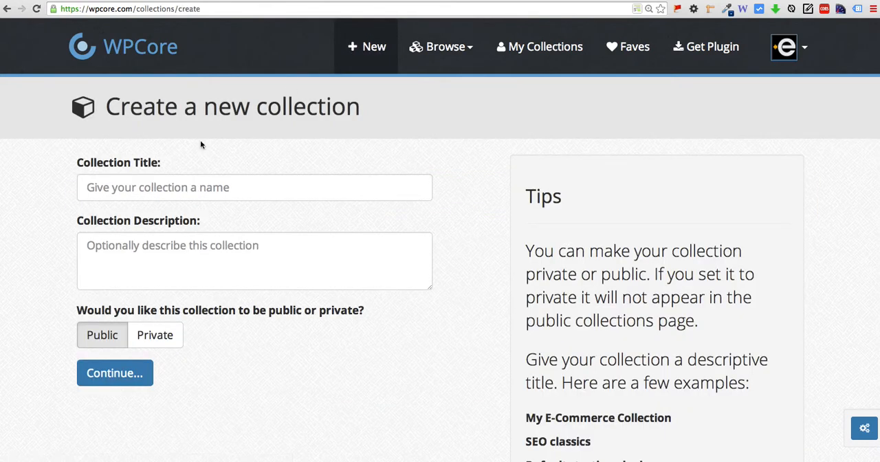
Create a public collection titled "My Essentials" with no description.
click(149, 186)
text(My Ess)
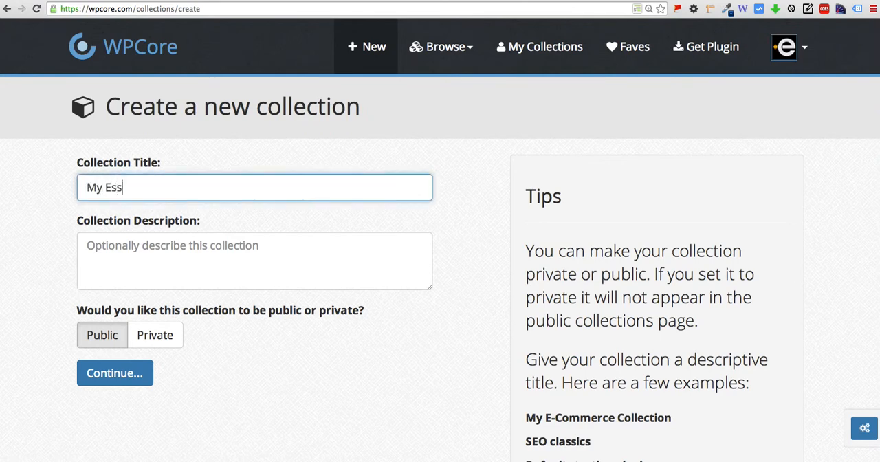
text(entials)
click(162, 246)
click(352, 344)
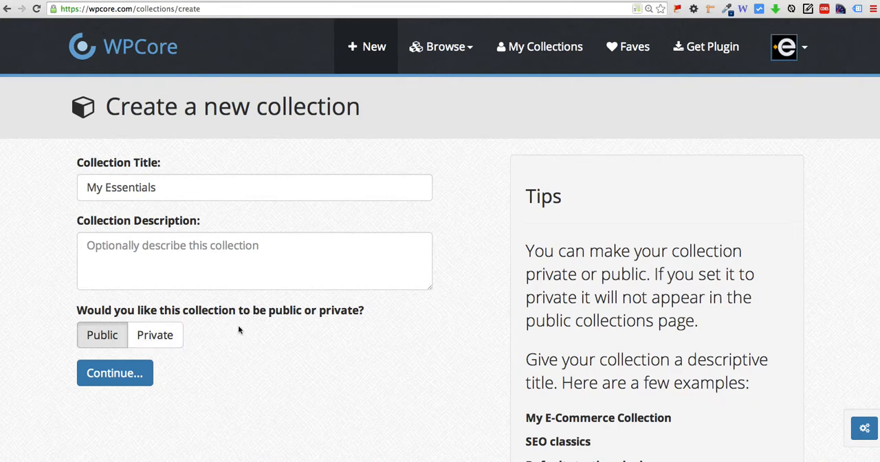
click(148, 335)
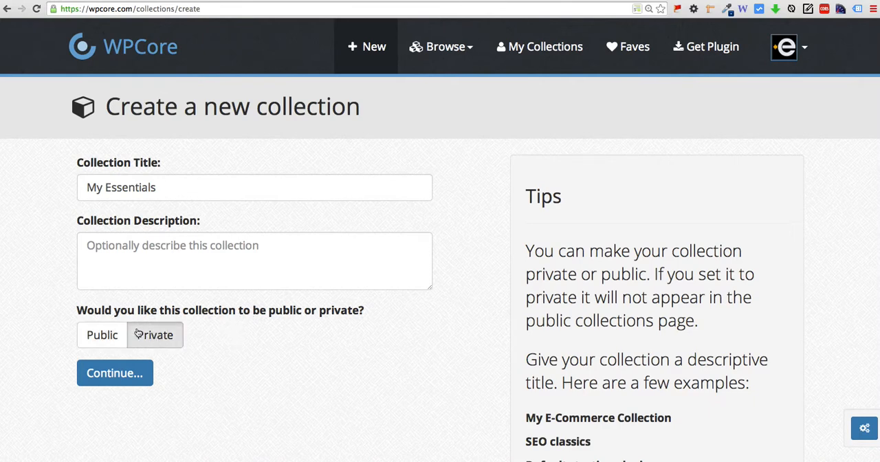
click(106, 337)
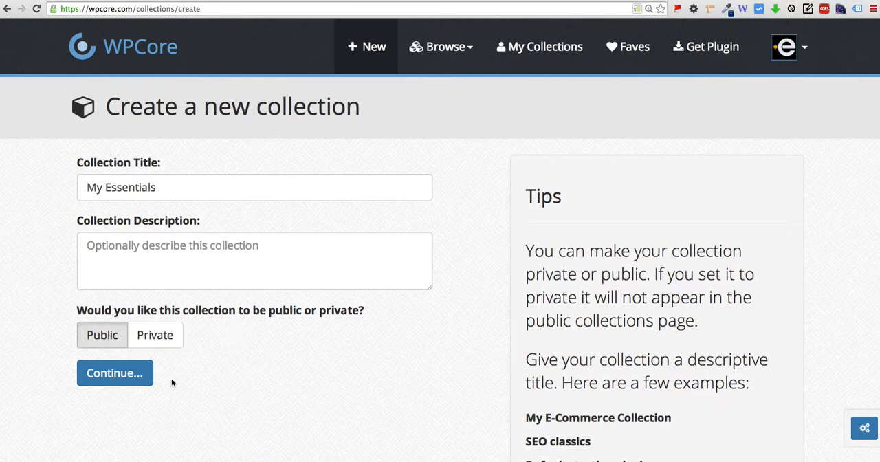
click(129, 375)
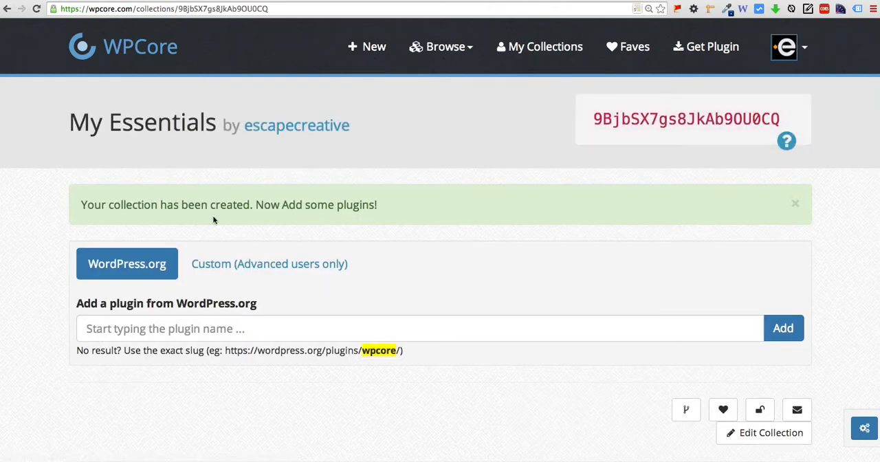
Search WordPress.org plugins for "table buttons" and add MCE Table Buttons to the My Essentials collection.
scroll(276, 204, down, 1)
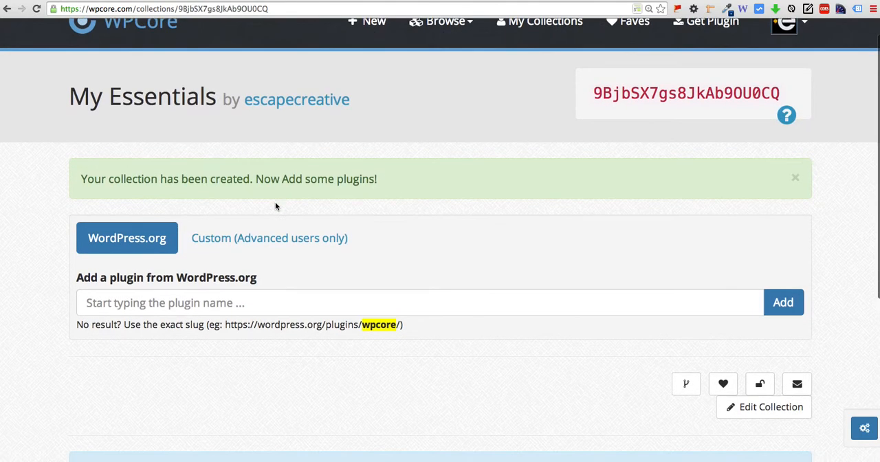
click(168, 300)
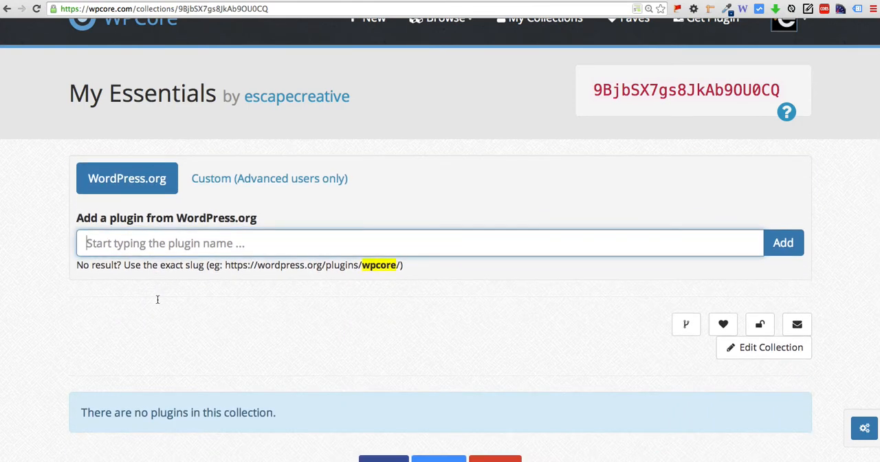
text(table)
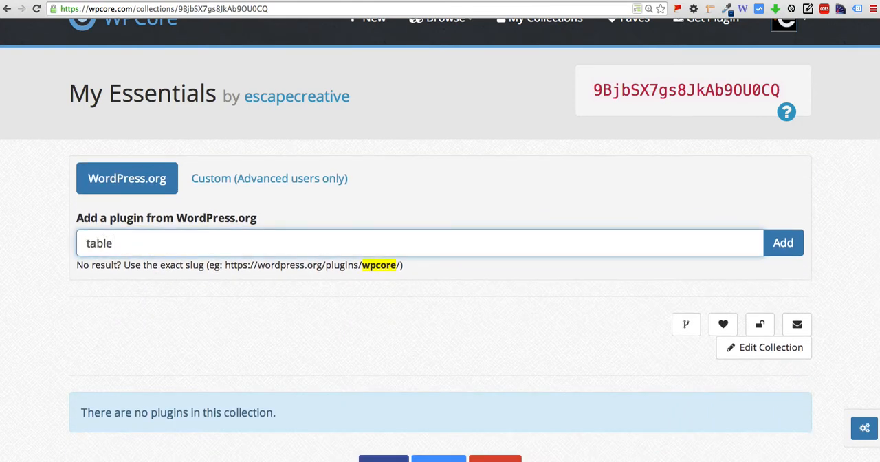
text( buttons)
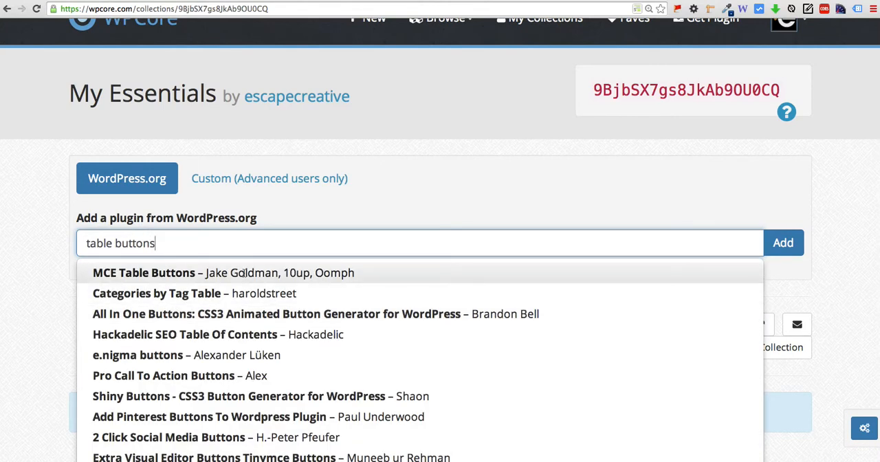
click(243, 273)
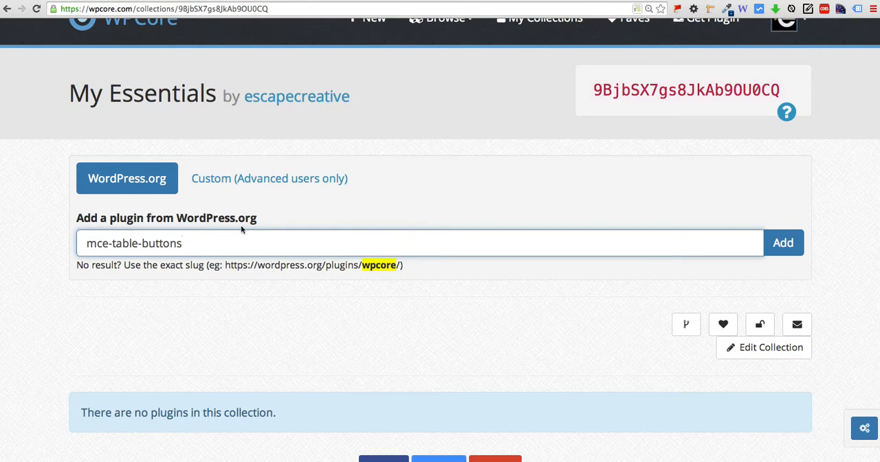
drag(86, 245, 257, 252)
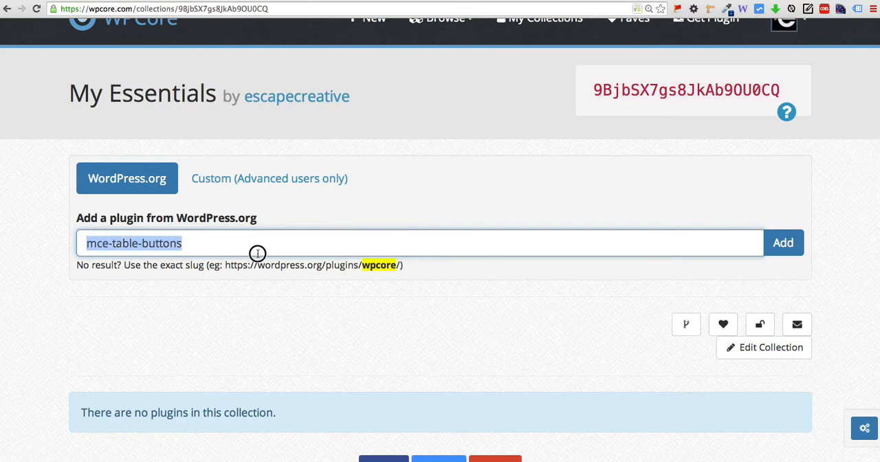
click(193, 243)
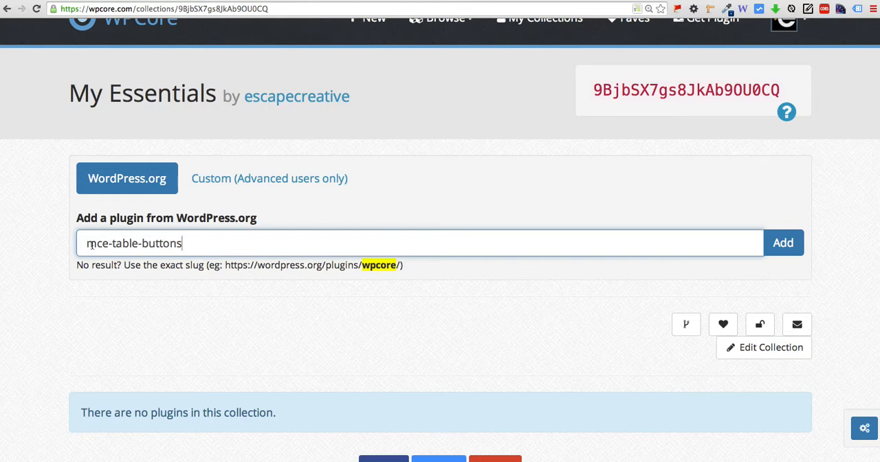
drag(90, 246, 208, 243)
click(219, 246)
click(789, 248)
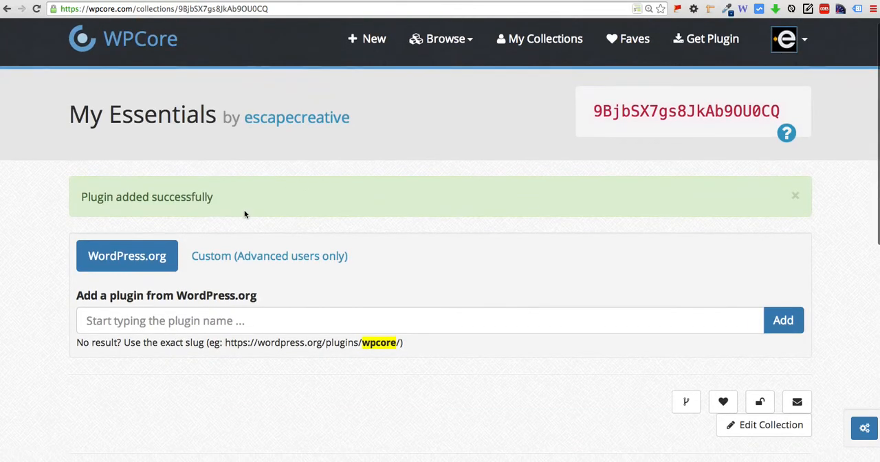
Search for "google analytics for wordpress" and add Google Analytics by Yoast to the collection.
click(133, 324)
text(goo)
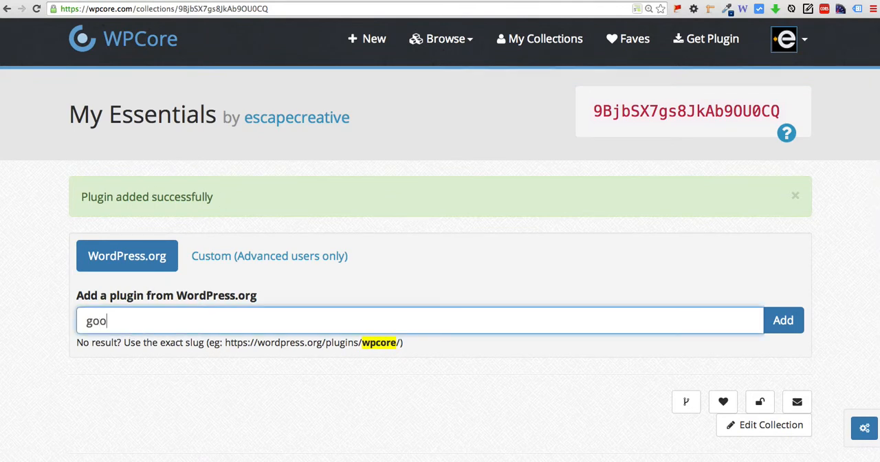
text(gle analytics)
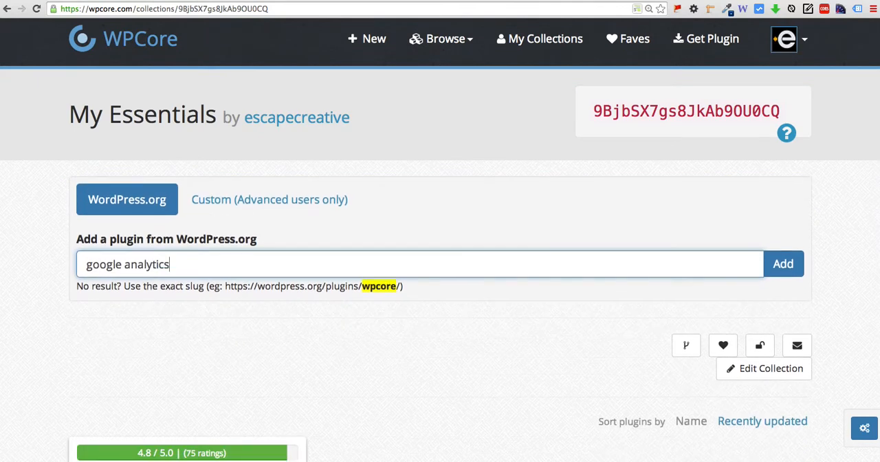
text( for wordpress)
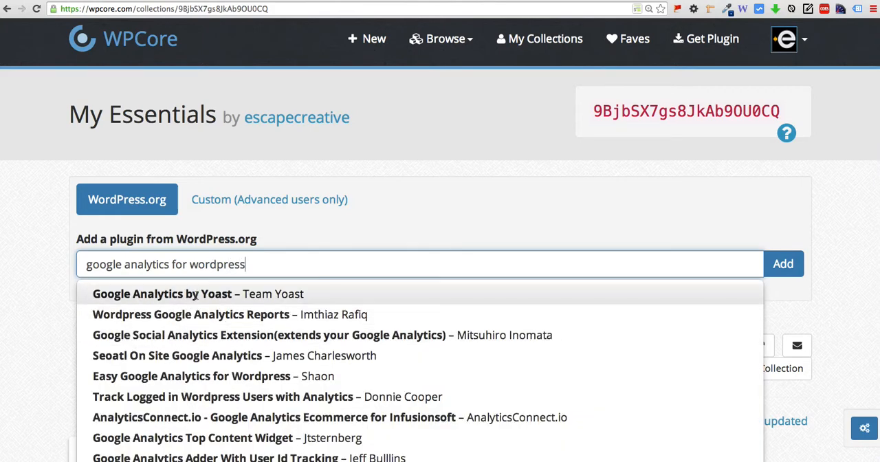
click(197, 294)
click(780, 265)
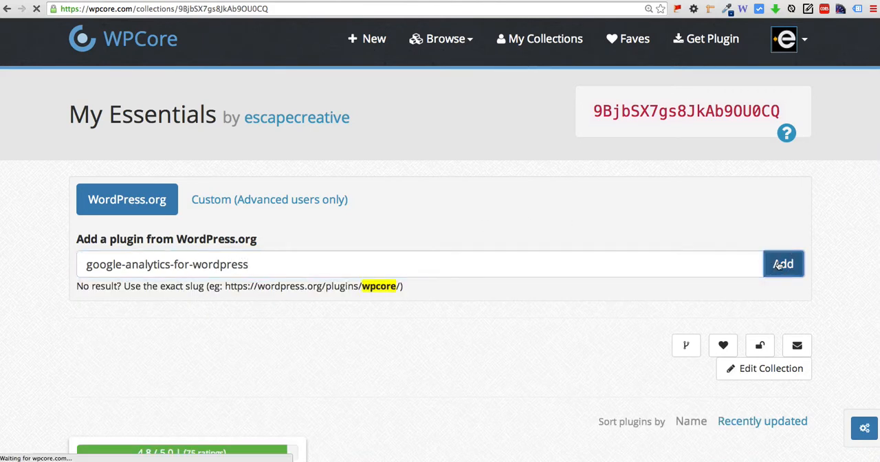
Search for "wordpress seo by yoast" and add the wordpress-seo plugin to the collection.
click(128, 329)
text(wordpre)
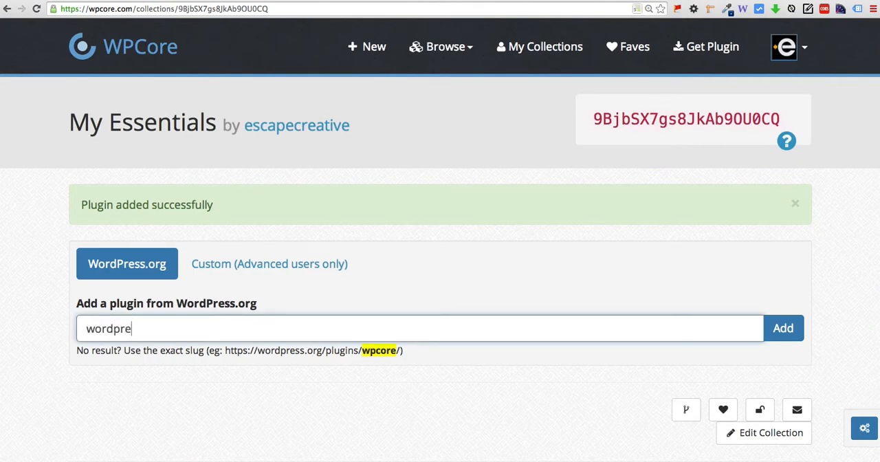
text(ss seo)
scroll(440, 323, down, 2)
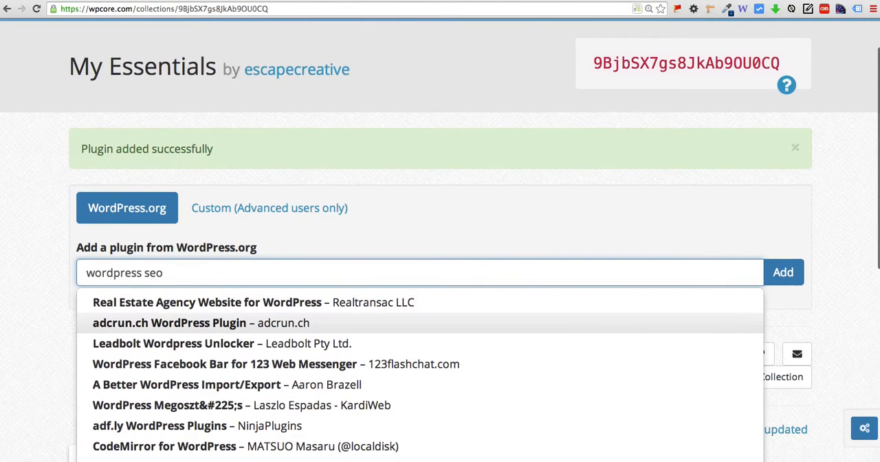
scroll(168, 337, down, 3)
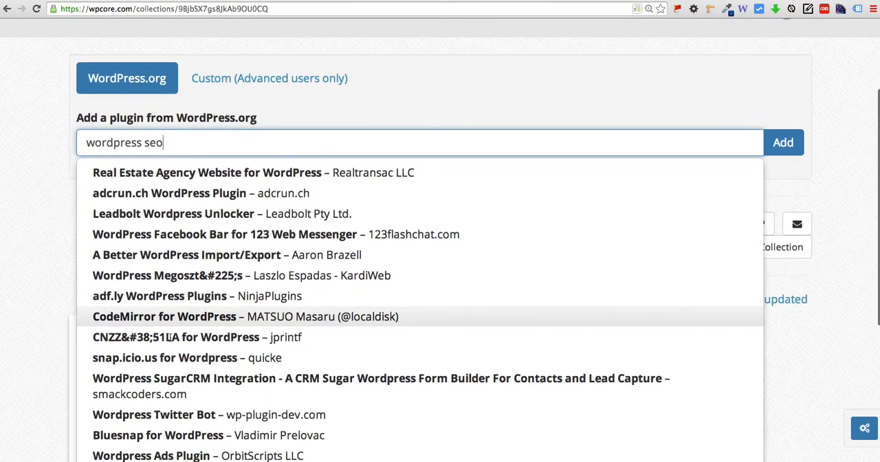
scroll(170, 337, down, 3)
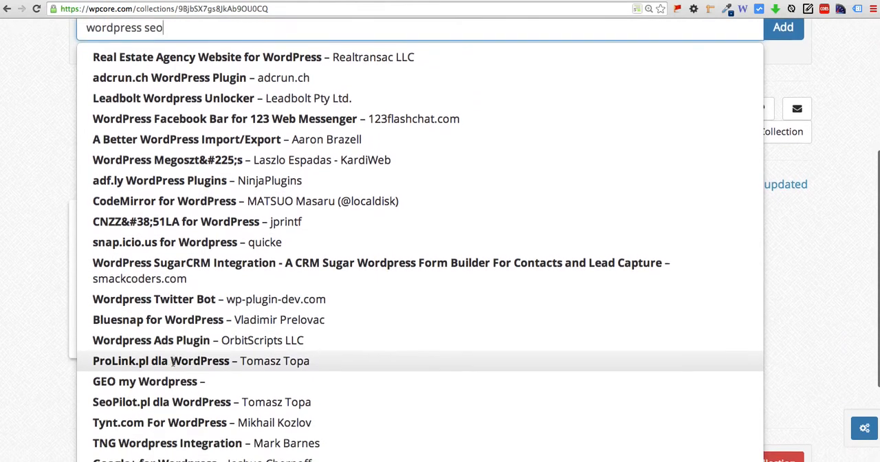
scroll(172, 362, down, 1)
scroll(172, 362, up, 5)
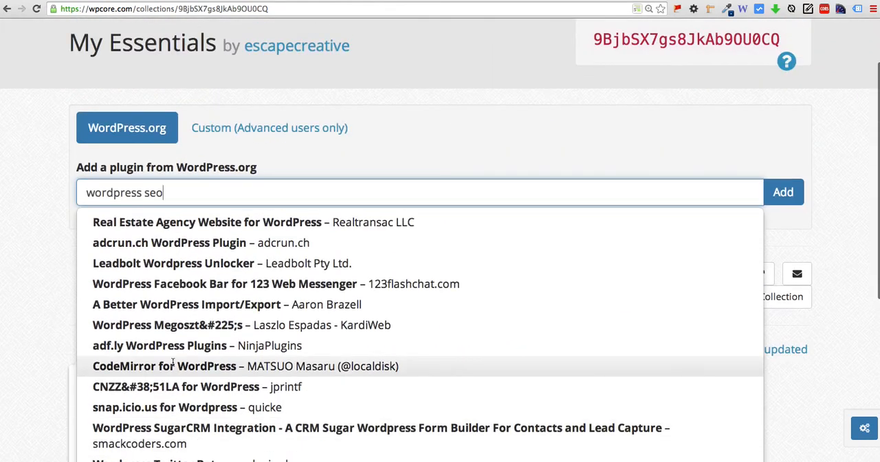
text(by yoast)
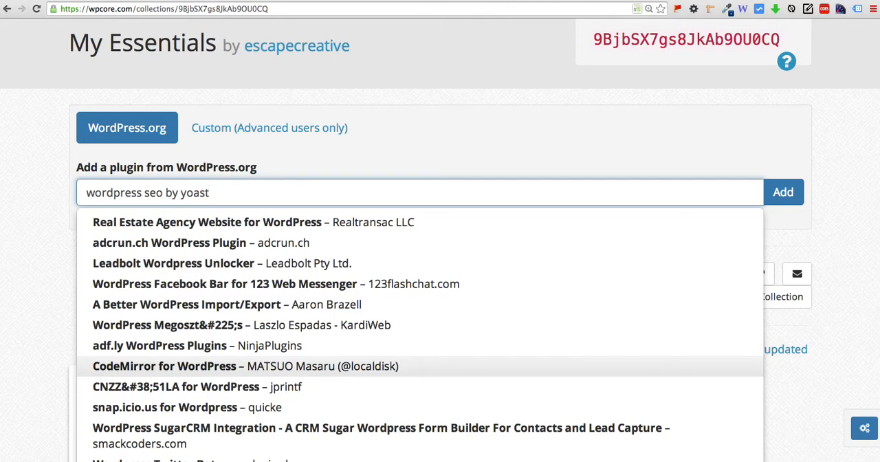
click(186, 266)
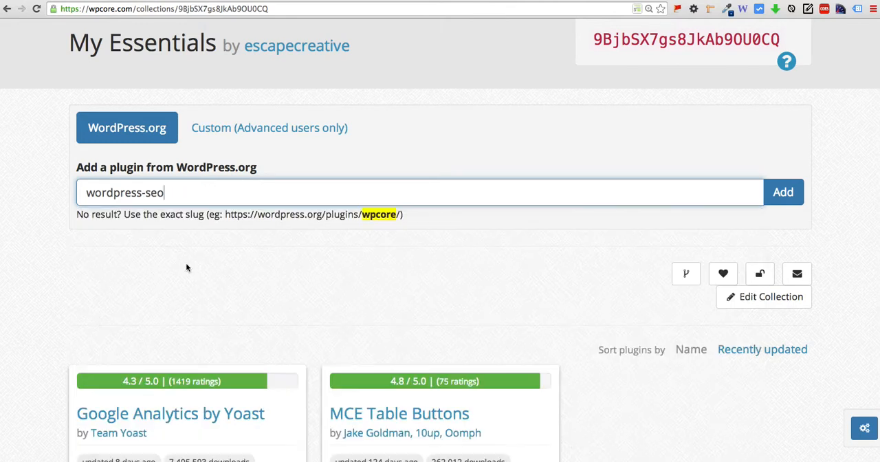
click(782, 193)
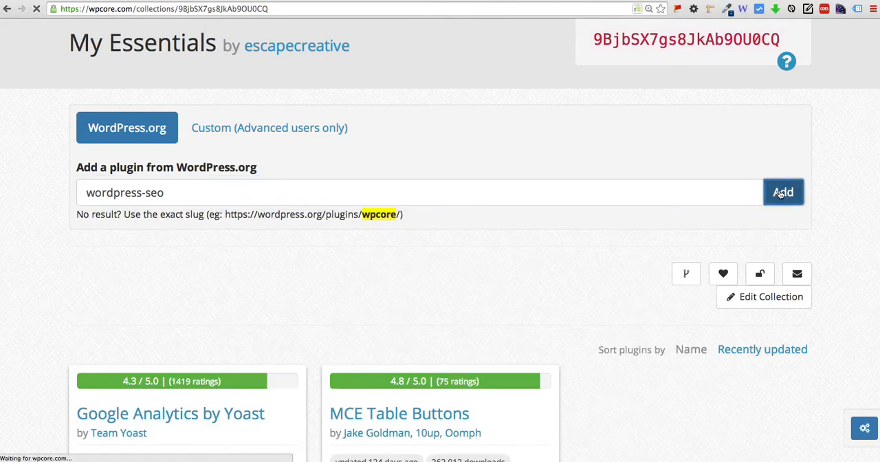
Review the plugin cards in the My Essentials collection, along with their removal and collection deletion options.
scroll(372, 215, down, 1)
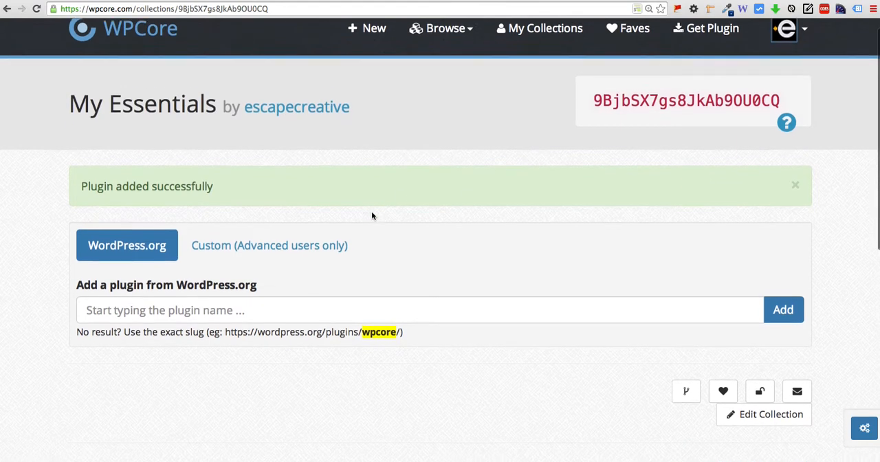
scroll(372, 216, down, 10)
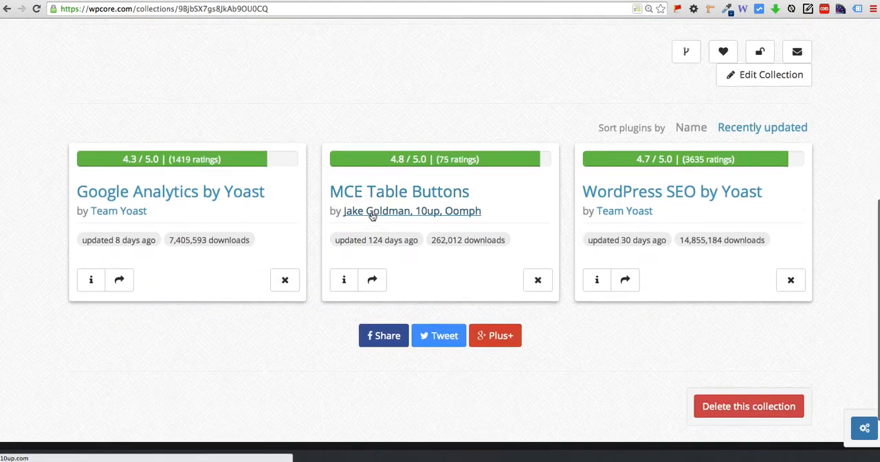
scroll(300, 227, down, 2)
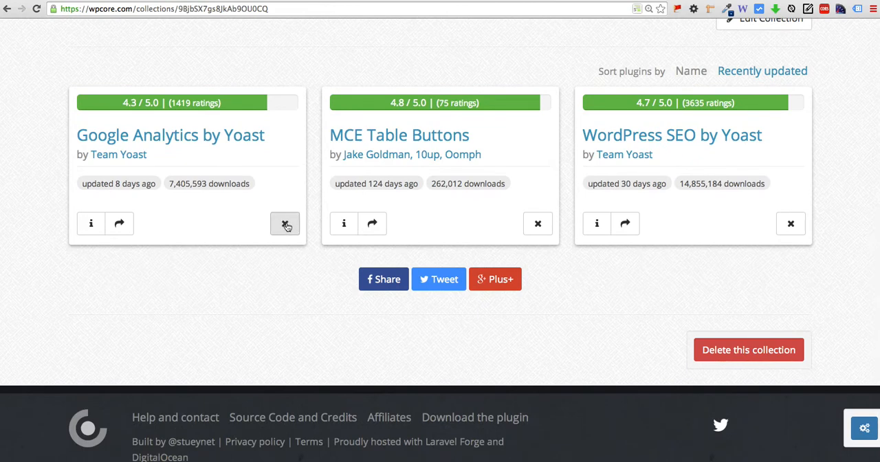
scroll(314, 204, up, 1)
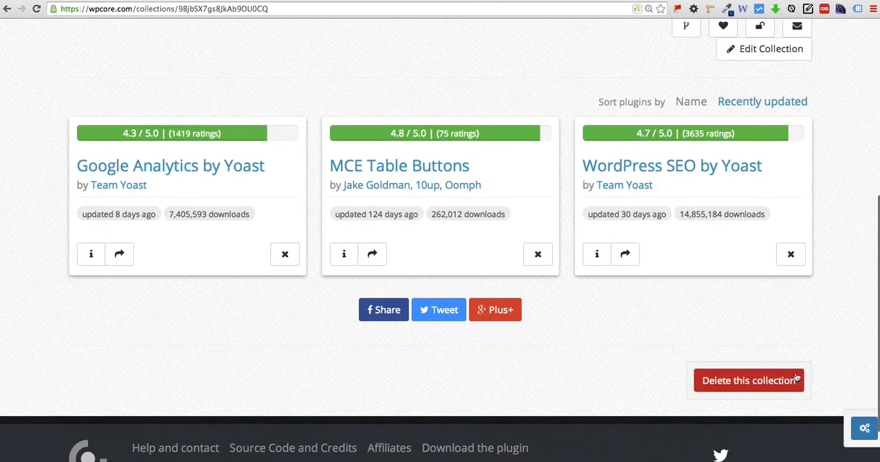
scroll(561, 325, up, 1)
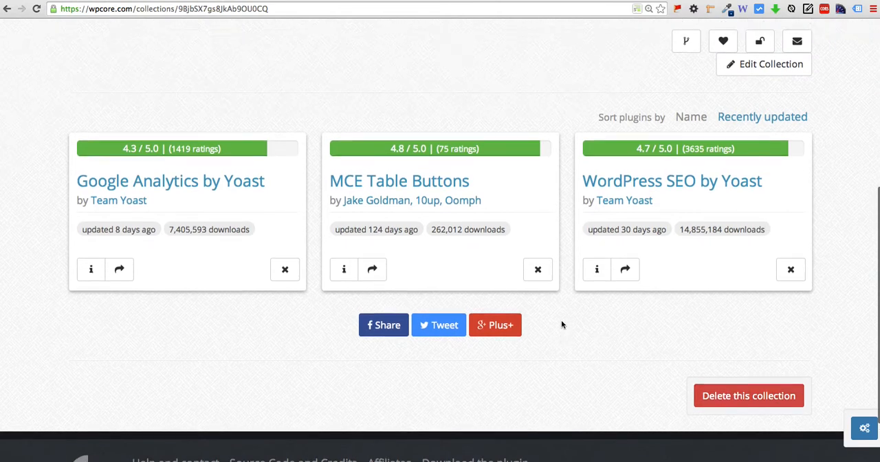
scroll(562, 325, up, 5)
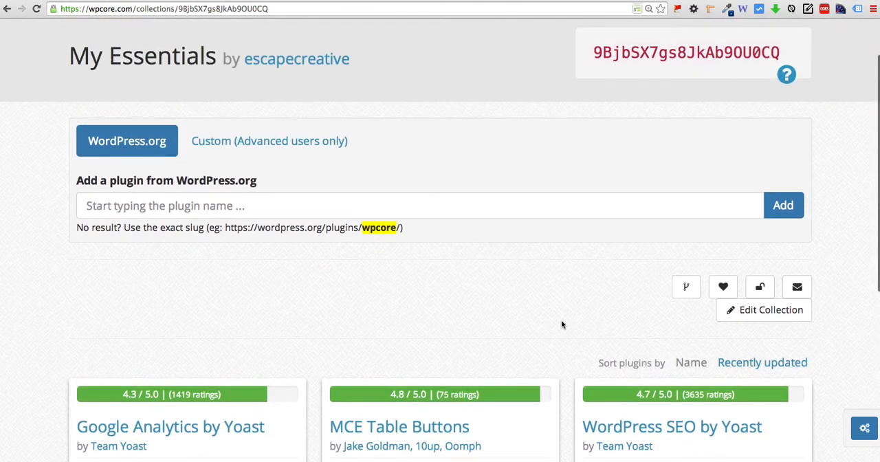
scroll(606, 147, up, 2)
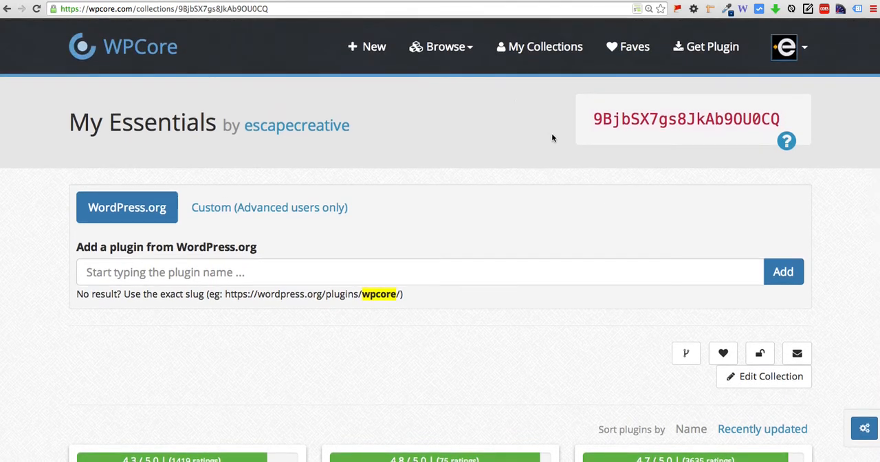
Copy the collection key of the My Essentials collection.
drag(596, 119, 781, 121)
key(super+c)
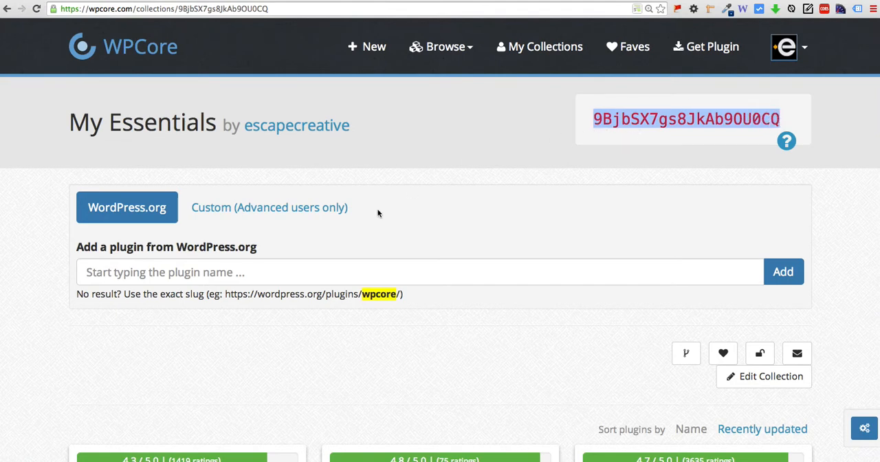
scroll(364, 236, down, 1)
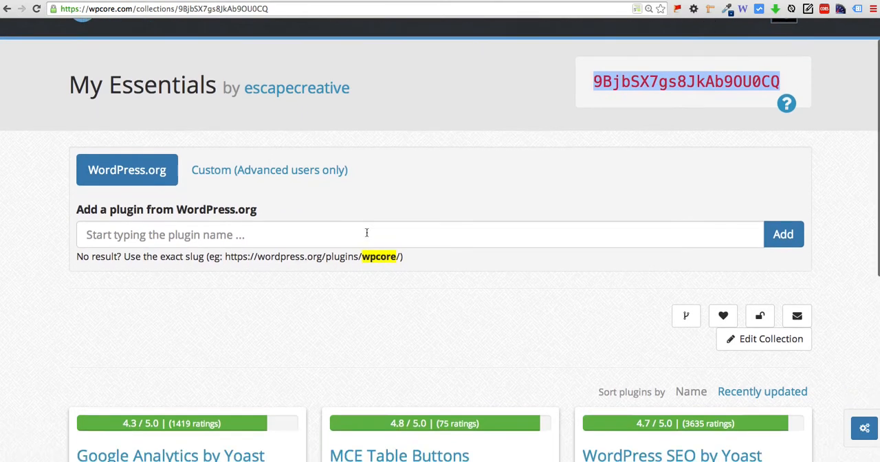
scroll(332, 364, down, 2)
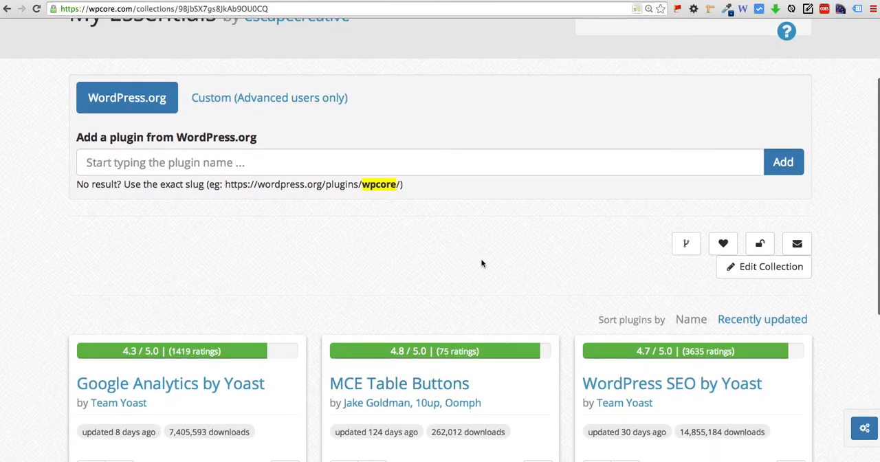
scroll(317, 318, up, 3)
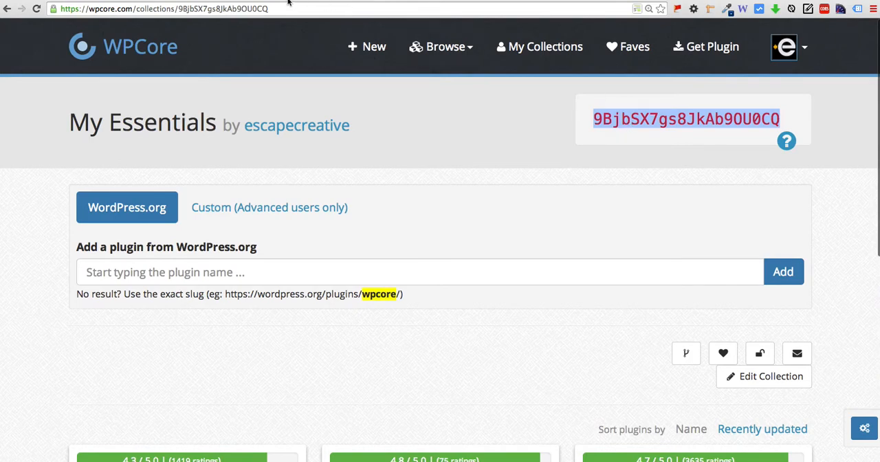
Switch to the WordPress site's admin, check the WPCore Plugin Manager search entry, and open WPCore's key management page.
click(210, 0)
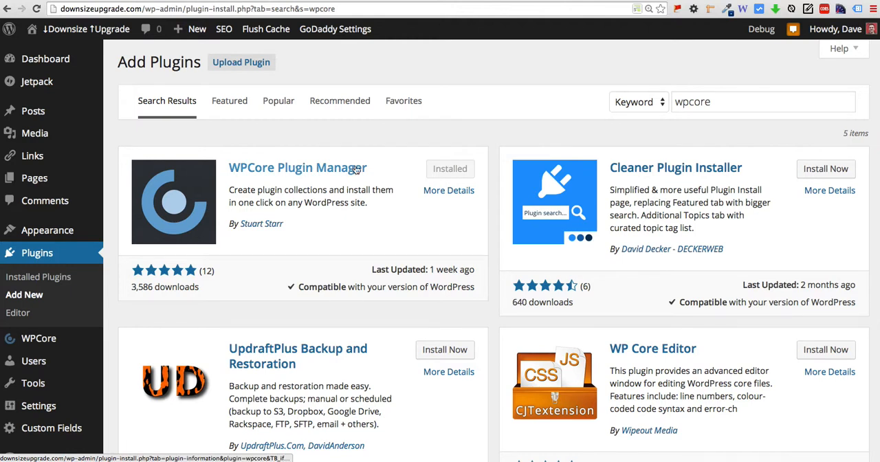
drag(721, 101, 670, 101)
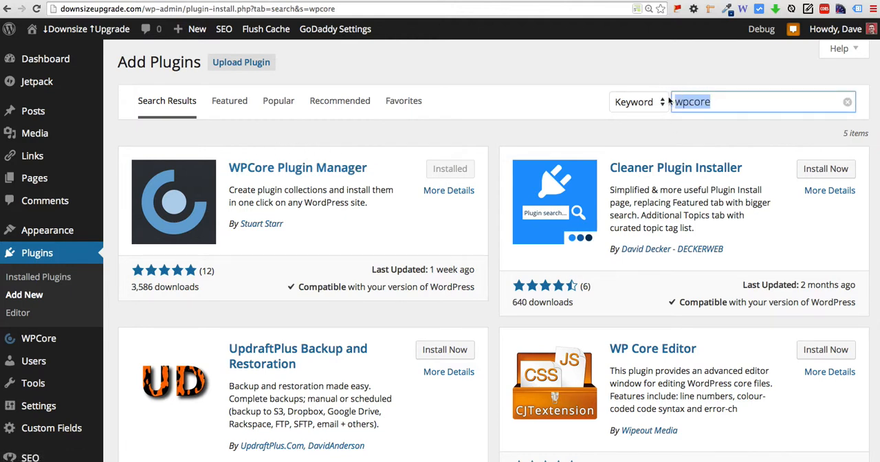
click(497, 129)
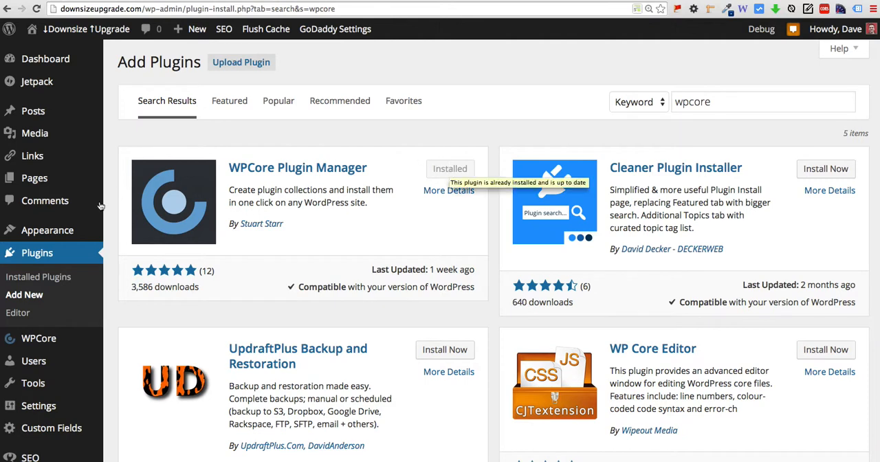
scroll(115, 213, down, 2)
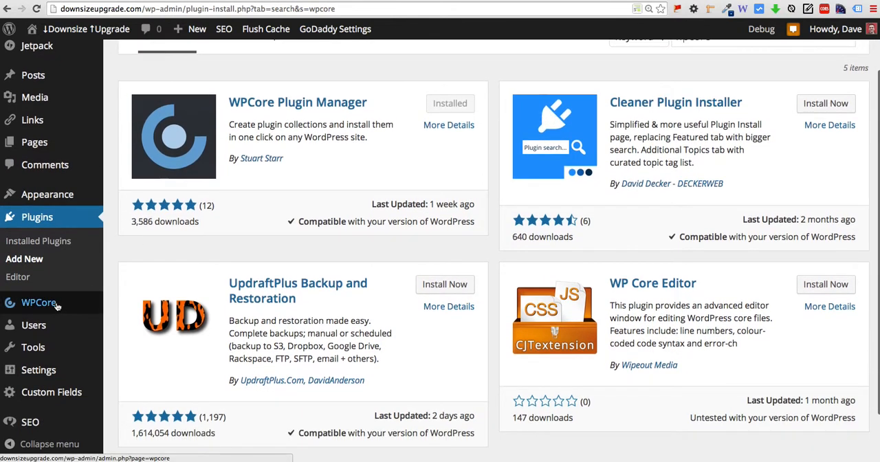
mouse_move(58, 305)
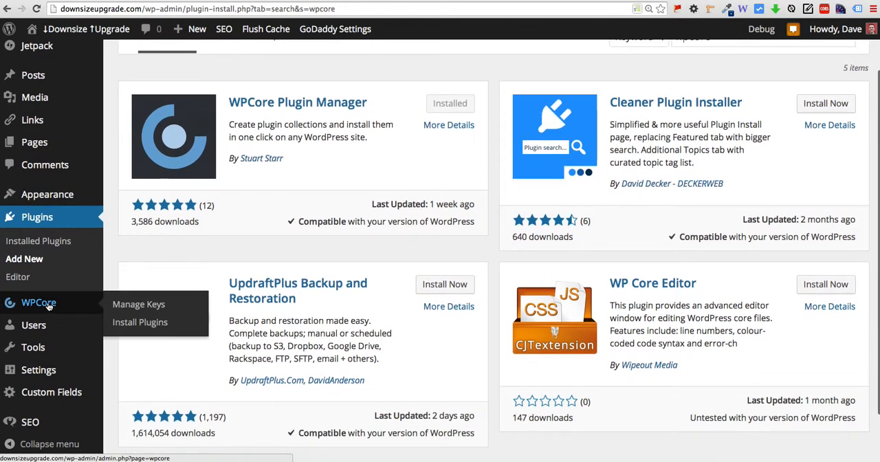
click(123, 304)
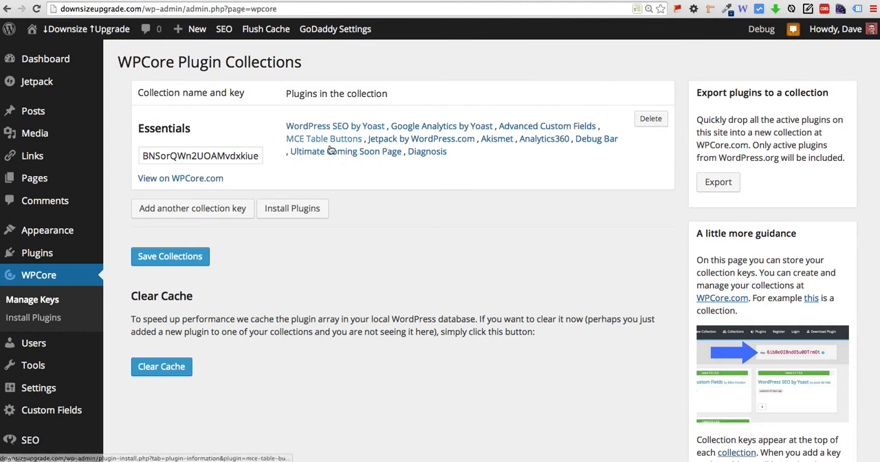
Add another collection key entry, paste the My Essentials collection key into it, and save the collections.
click(212, 209)
click(201, 205)
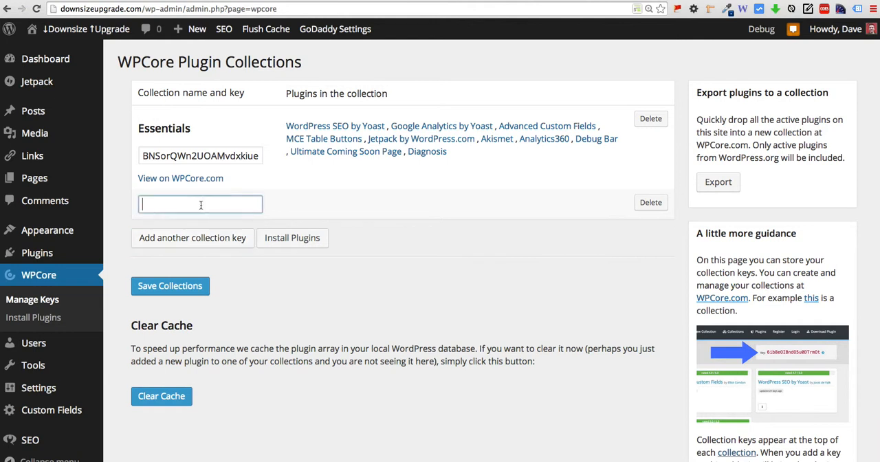
key(super+v)
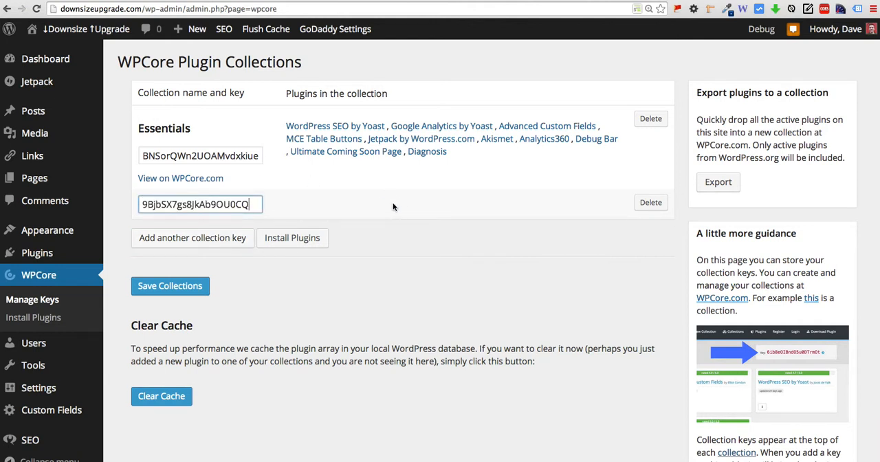
click(168, 290)
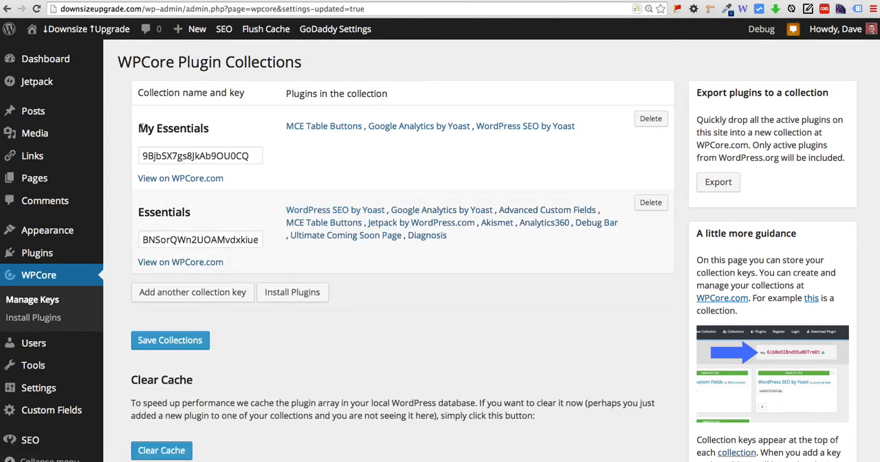
Check the My Essentials entry and its plugins, and open the WPCore page for installing plugins.
drag(140, 127, 217, 129)
click(222, 130)
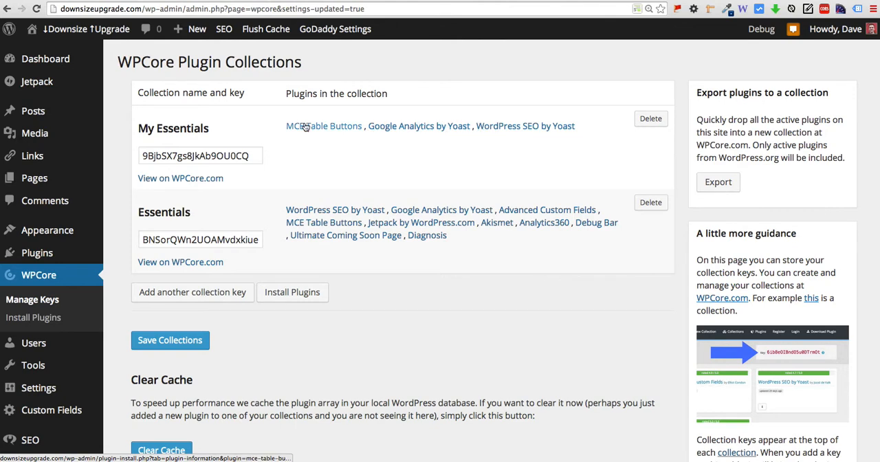
scroll(282, 168, down, 1)
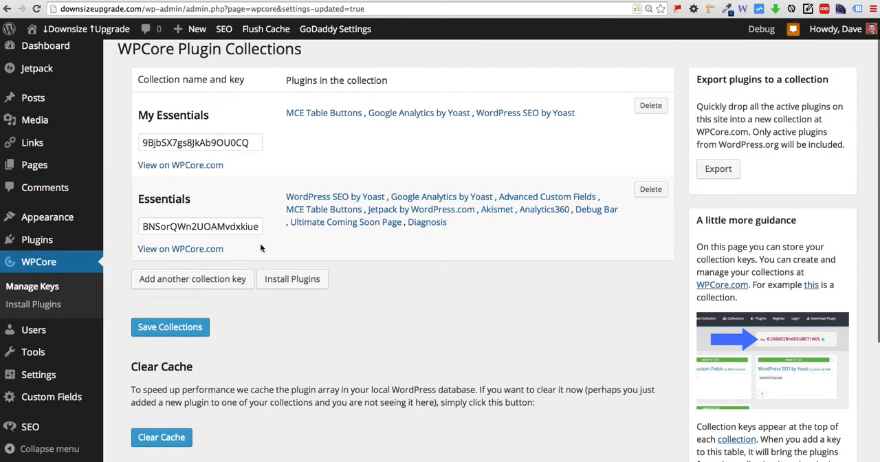
click(291, 282)
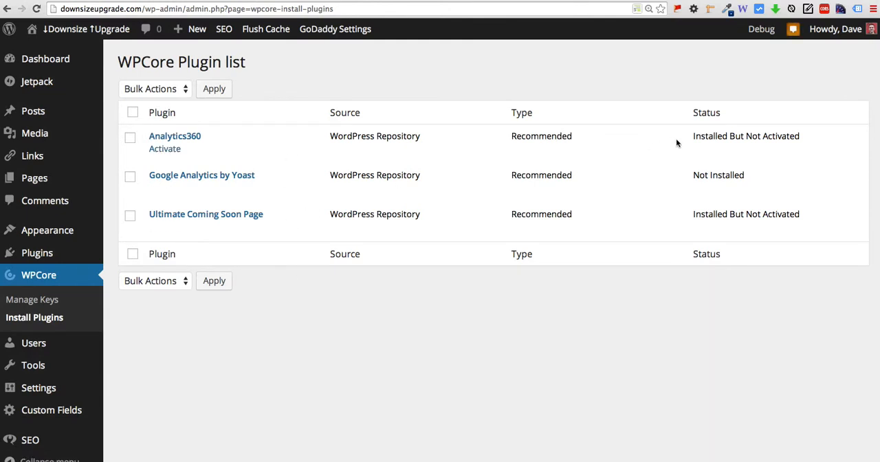
Review the installation and activation status of the listed plugins and the available bulk actions.
drag(699, 136, 792, 136)
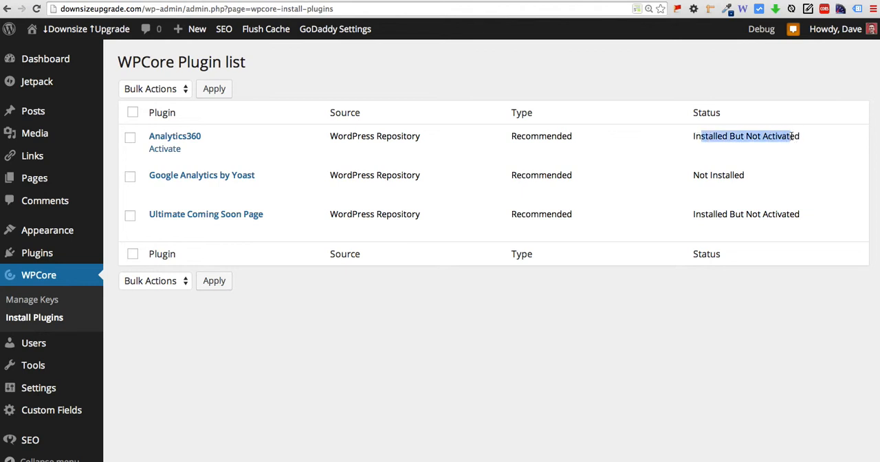
click(792, 136)
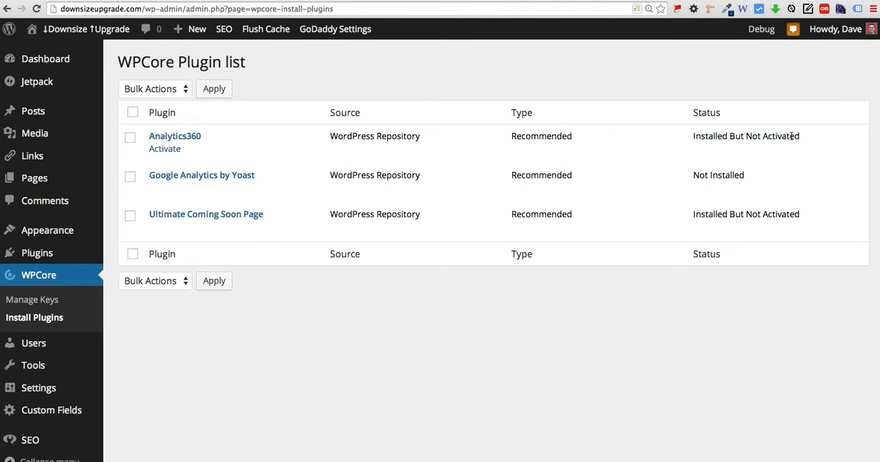
drag(734, 173, 702, 177)
click(740, 176)
click(165, 89)
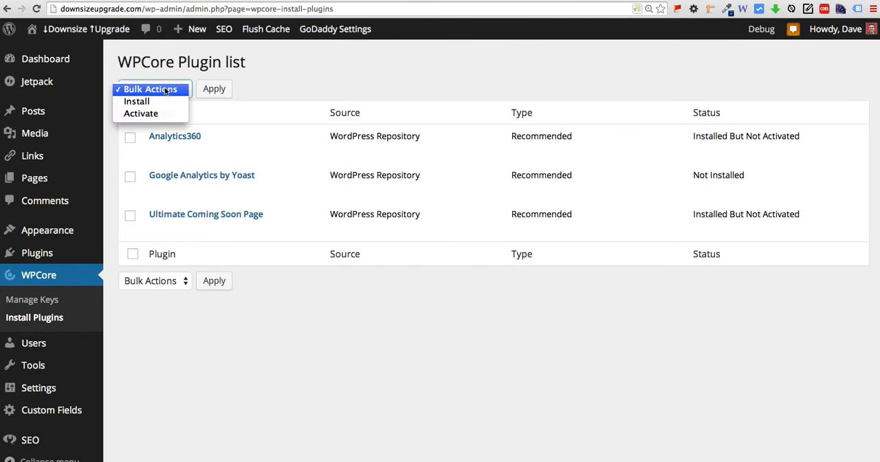
click(276, 88)
Select all plugins in the WPCore Plugin list and choose Install as the bulk action.
click(133, 113)
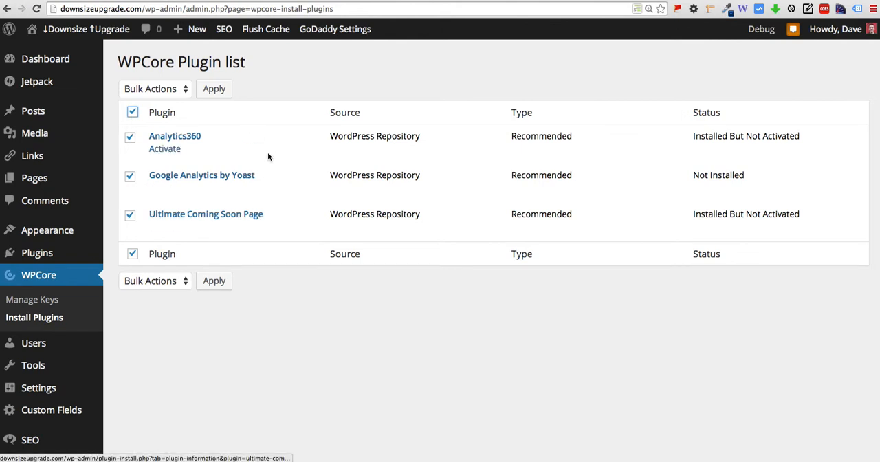
click(177, 89)
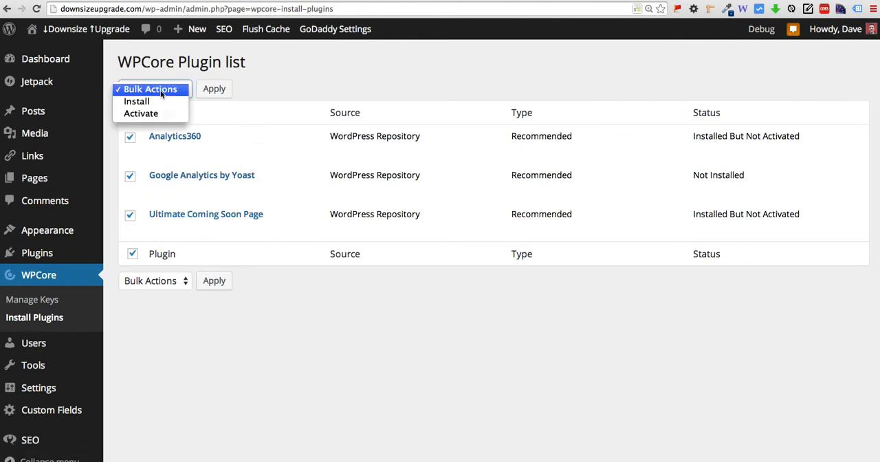
click(160, 102)
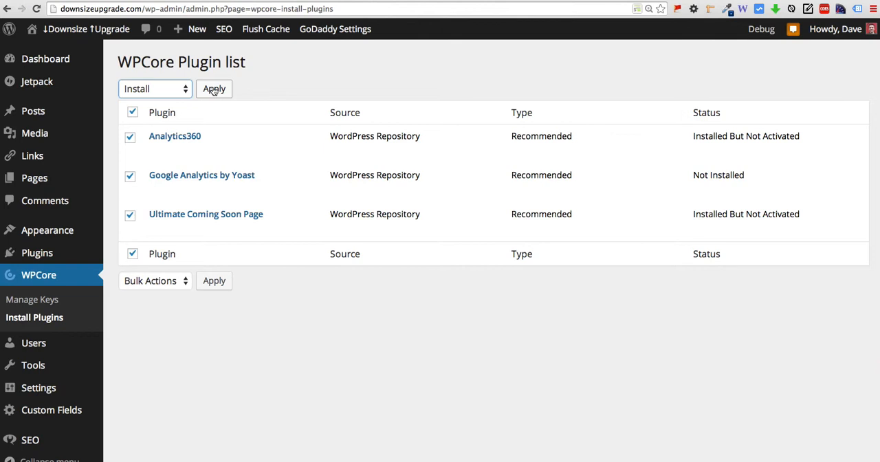
click(143, 90)
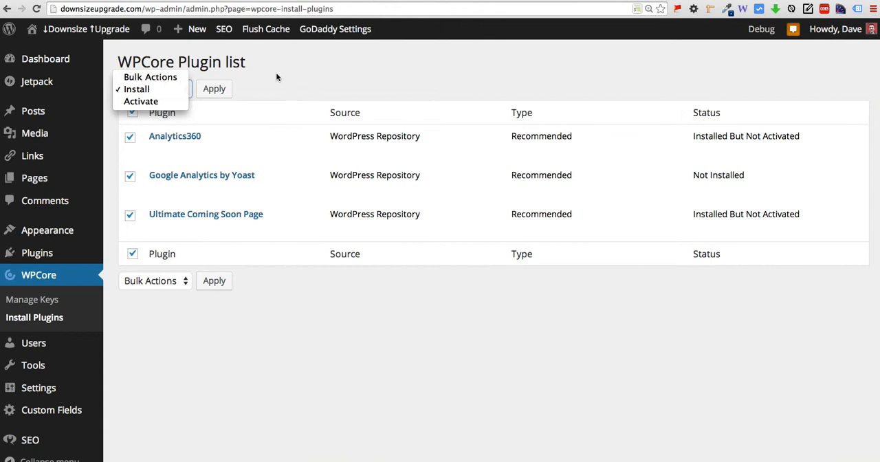
click(316, 90)
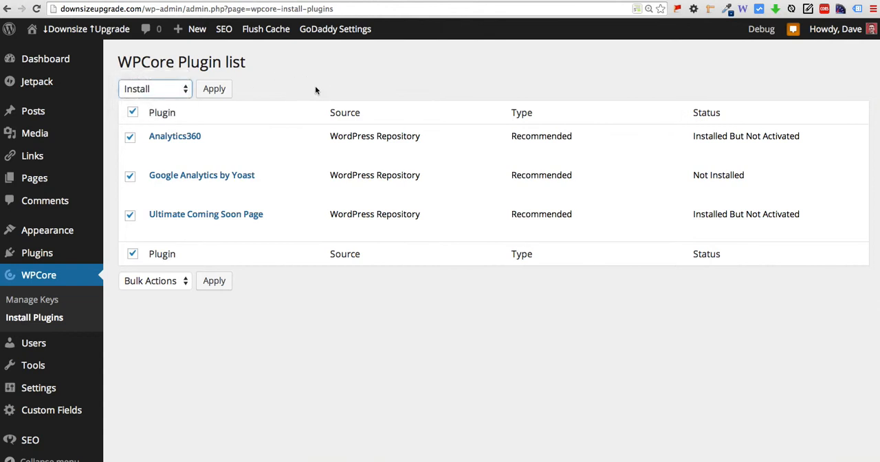
Return to the WPCore Plugin Collections page and review the stored collections and the Clear Cache section.
click(35, 278)
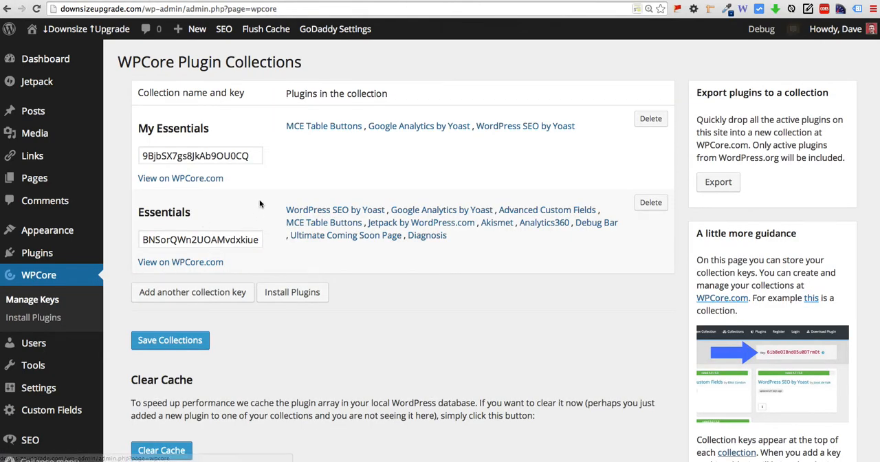
scroll(260, 199, down, 1)
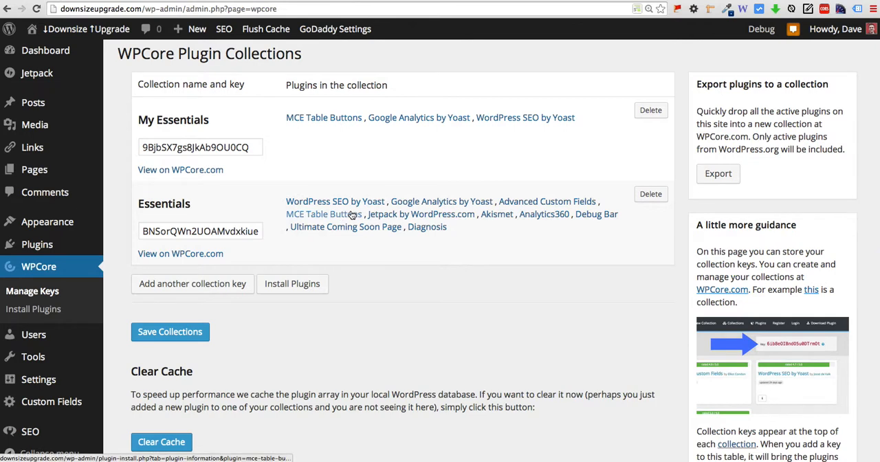
scroll(352, 215, down, 2)
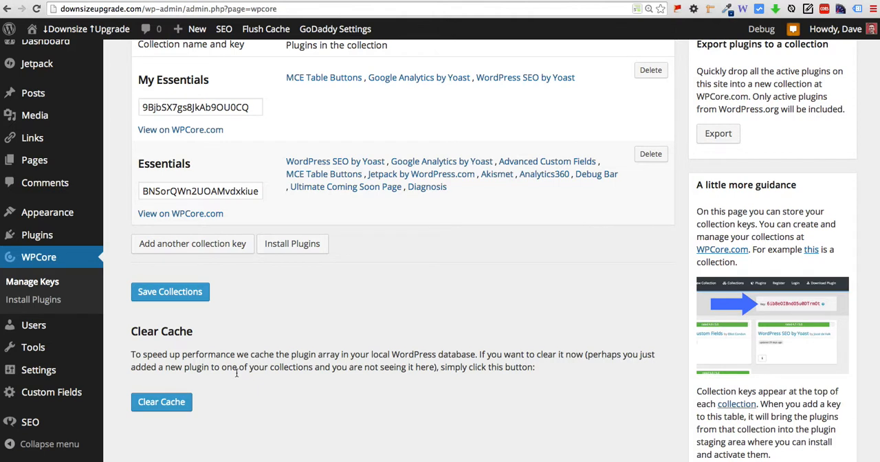
scroll(316, 254, up, 2)
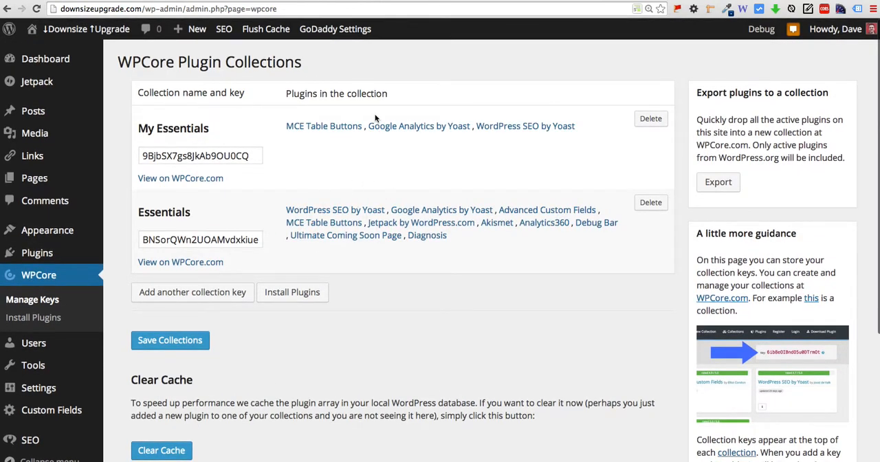